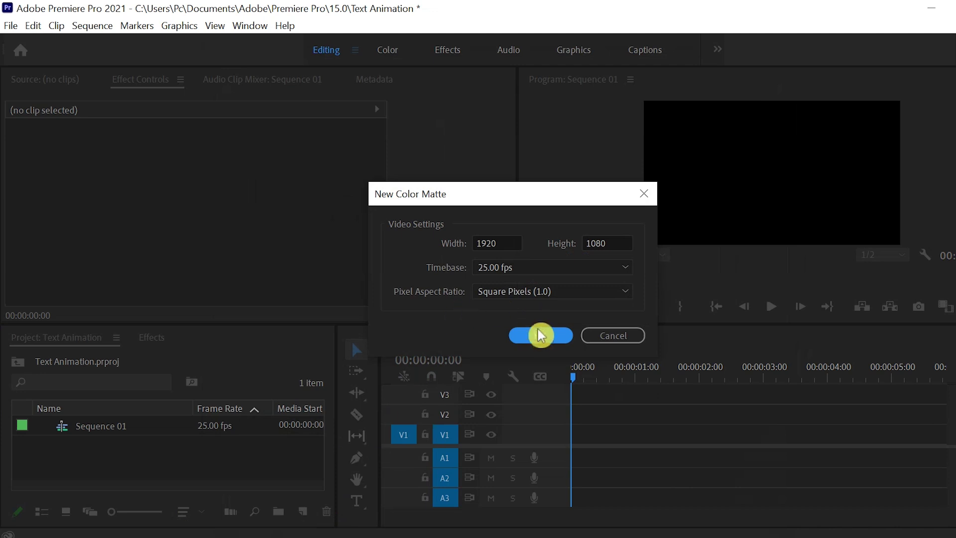
Step: Create a white color matte named "White bg" and place it on track V1 at the start of the sequence
left_click(333, 345)
left_click(319, 371)
left_click(666, 169)
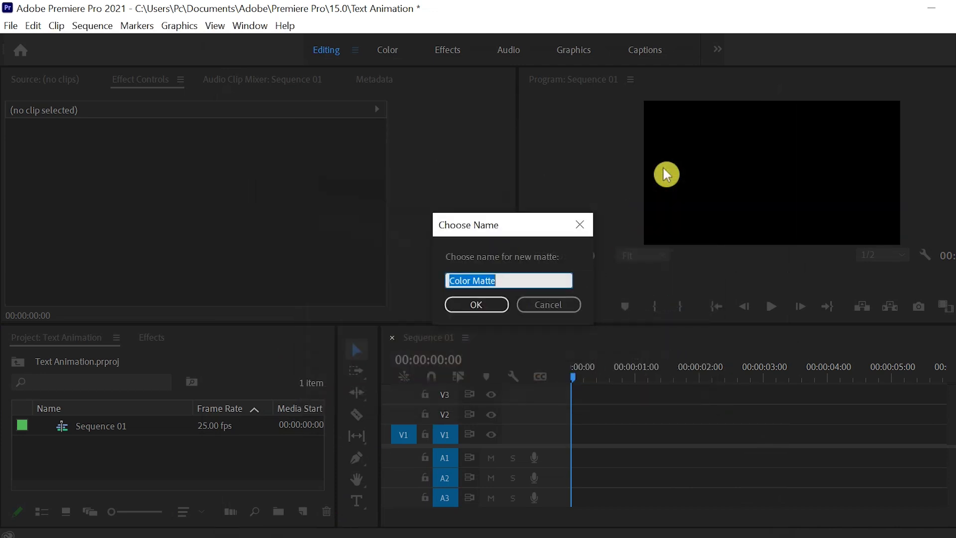
type("White")
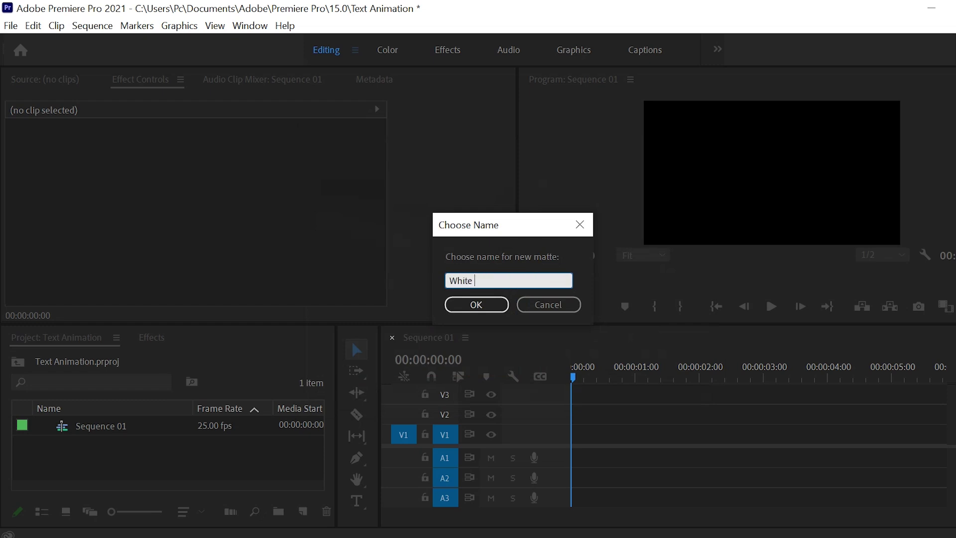
type(" bg")
left_click(476, 306)
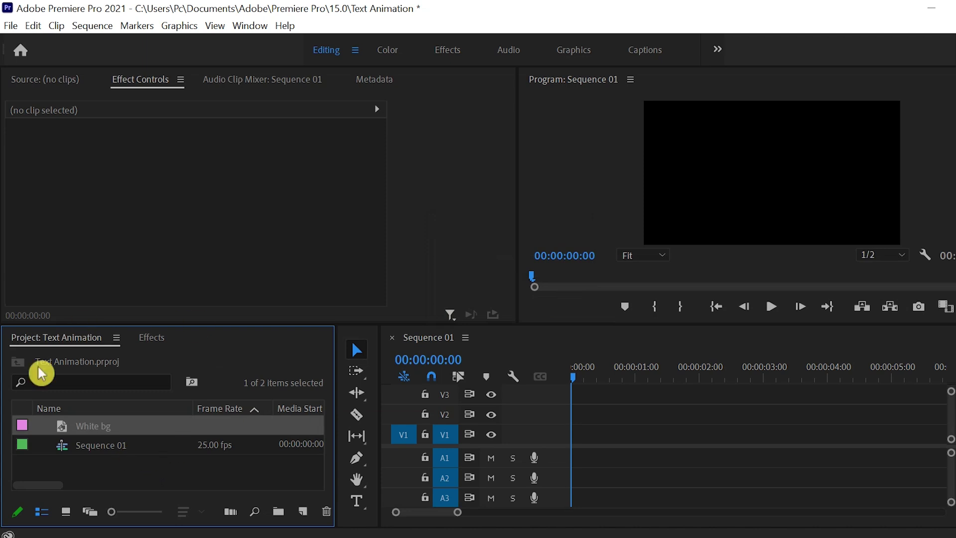
left_click_drag(102, 435, 573, 447)
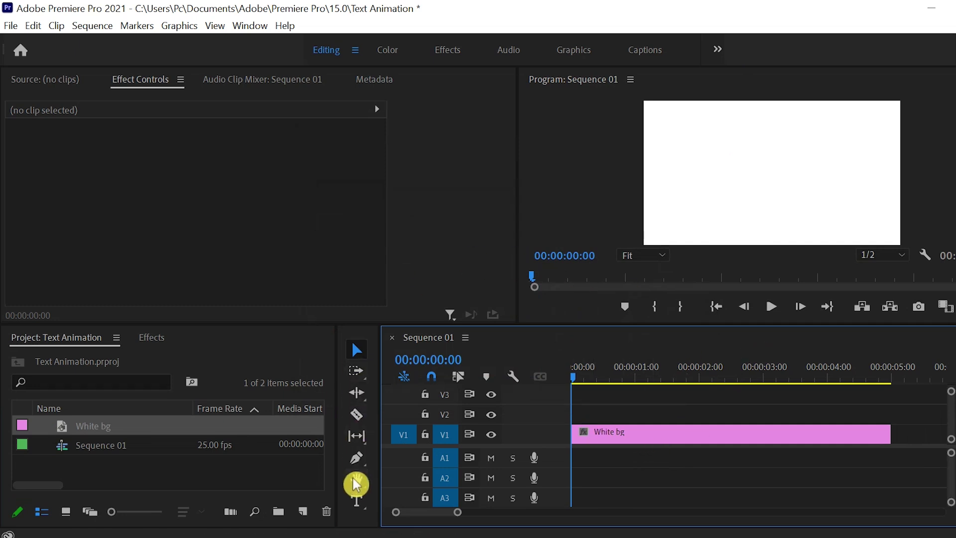
Step: Add a "Basic Tools" text layer over the white background in the program frame
left_click(354, 507)
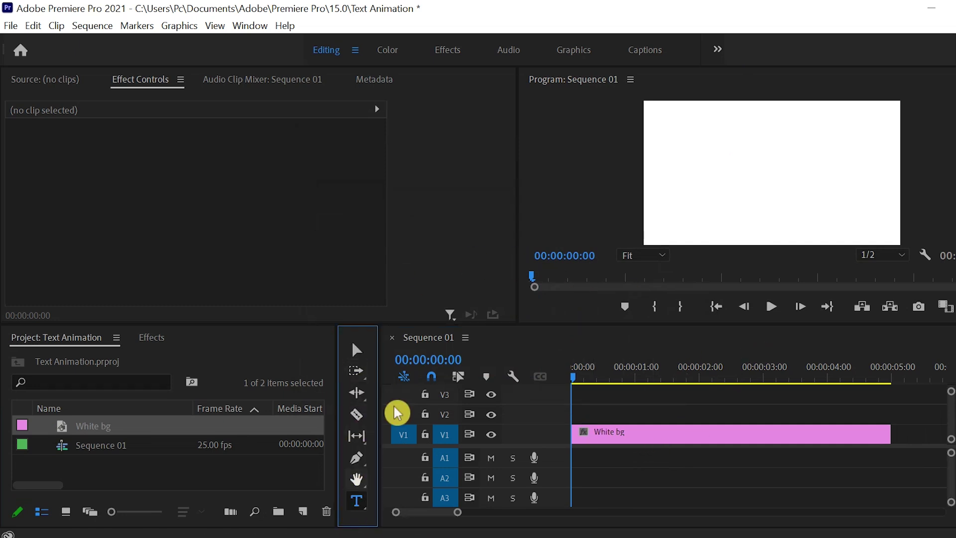
left_click(706, 171)
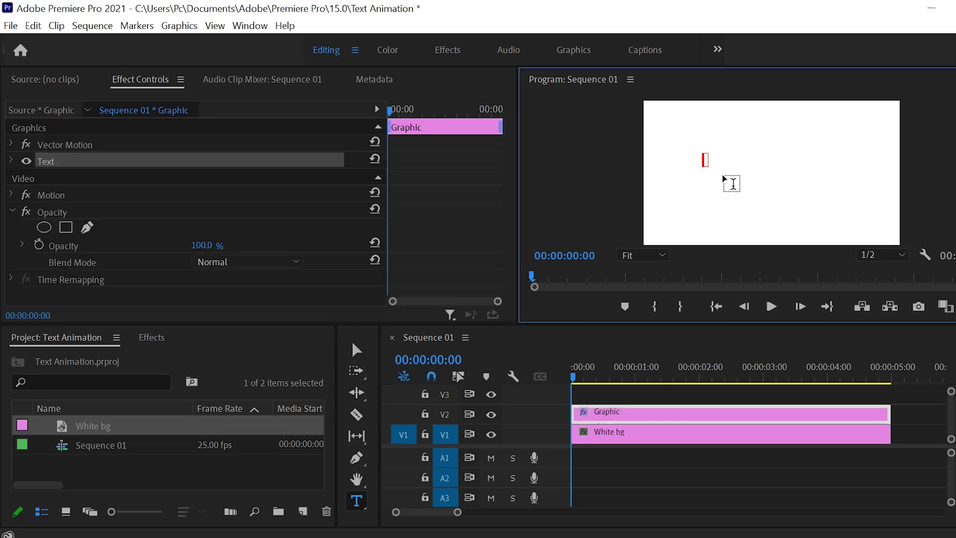
type("Basic Tools")
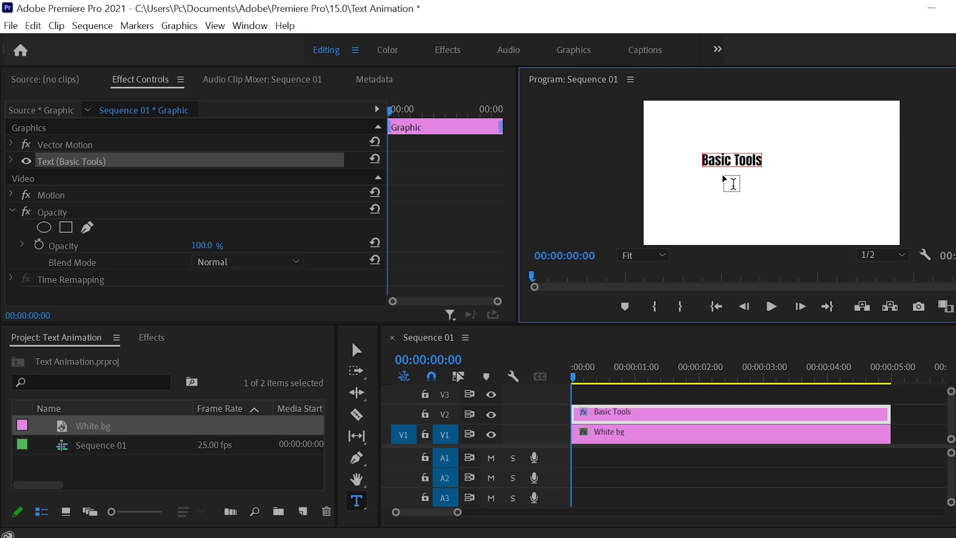
key("Escape")
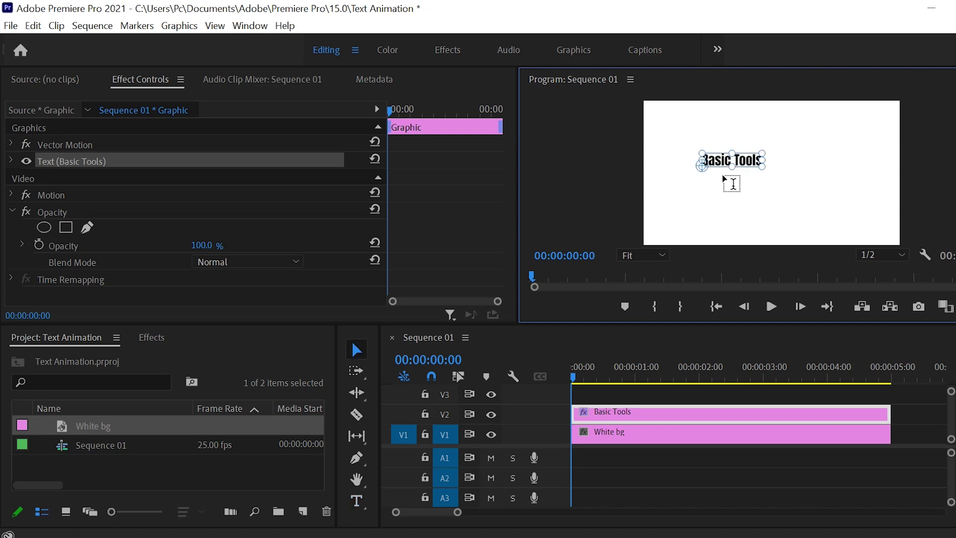
Step: Enlarge the "Basic Tools" text to span most of the frame's width and centre it in the frame
left_click_drag(730, 168, 739, 215)
left_click(748, 192)
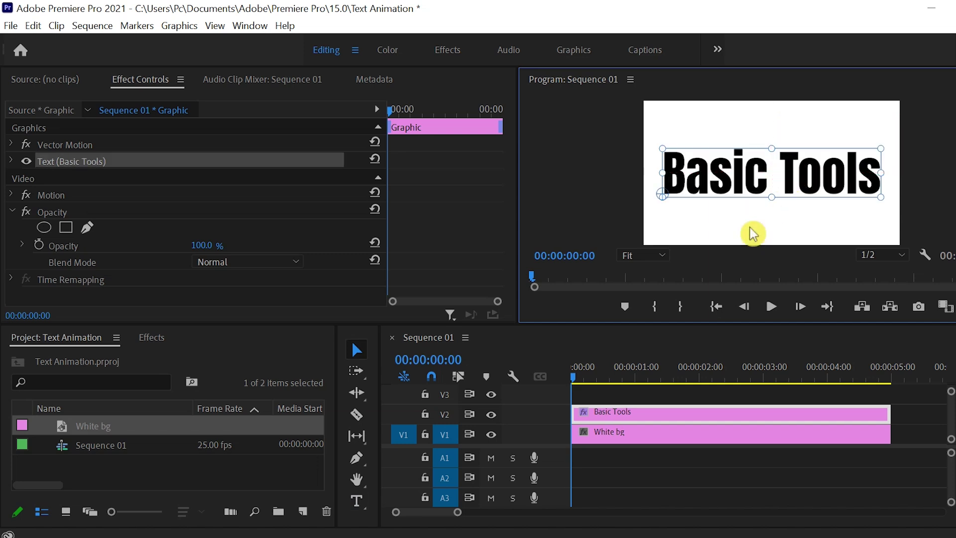
left_click(743, 224)
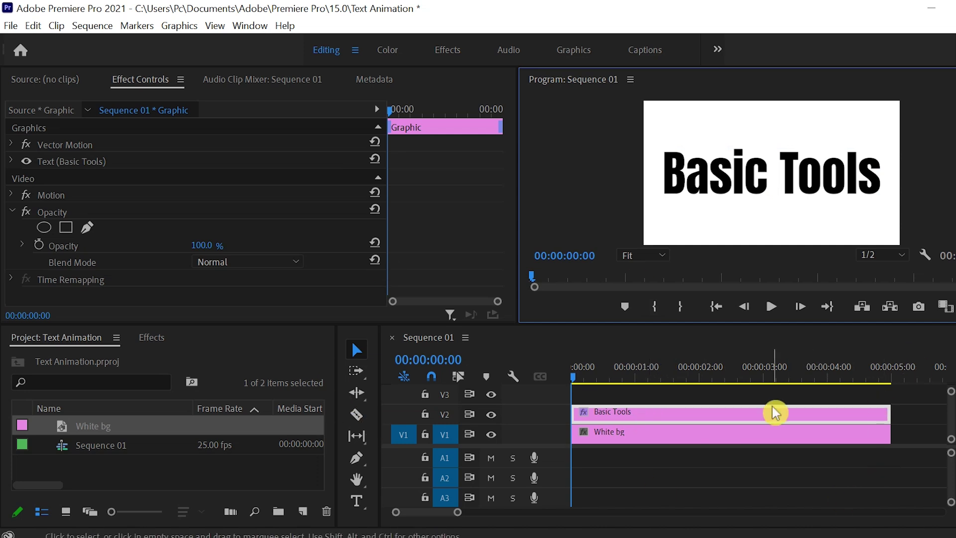
Step: Find the Transform effect from the Distort group and apply it to the Basic Tools clip
left_click(151, 338)
left_click(113, 357)
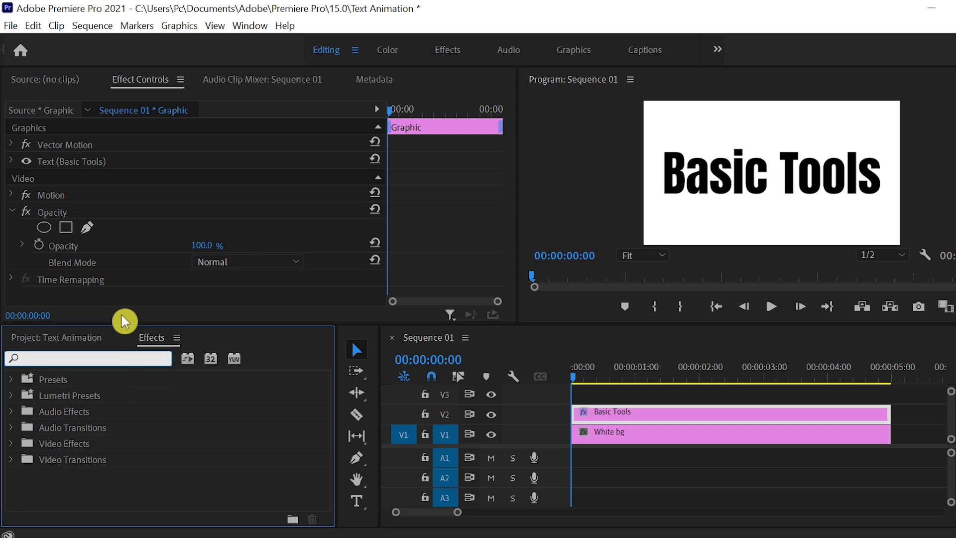
type("transform")
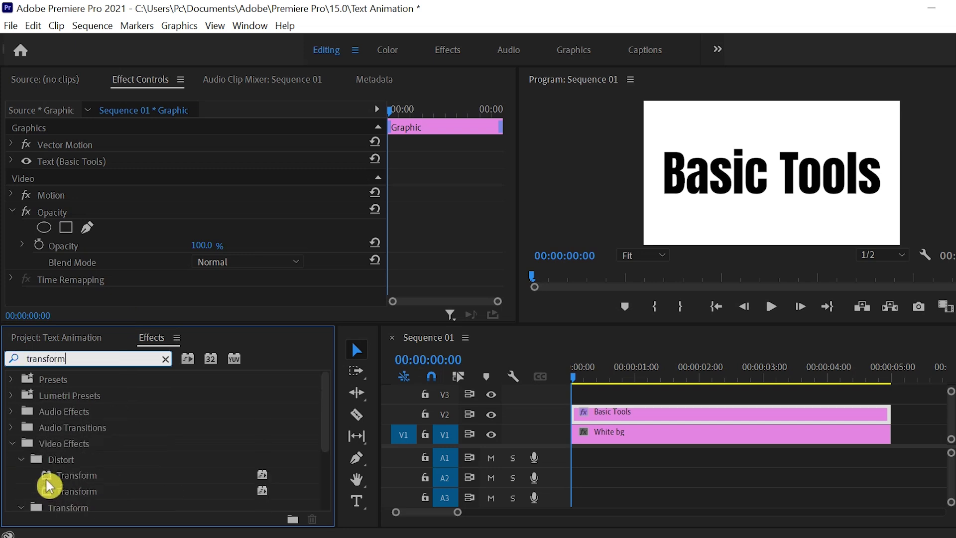
left_click_drag(45, 477, 649, 412)
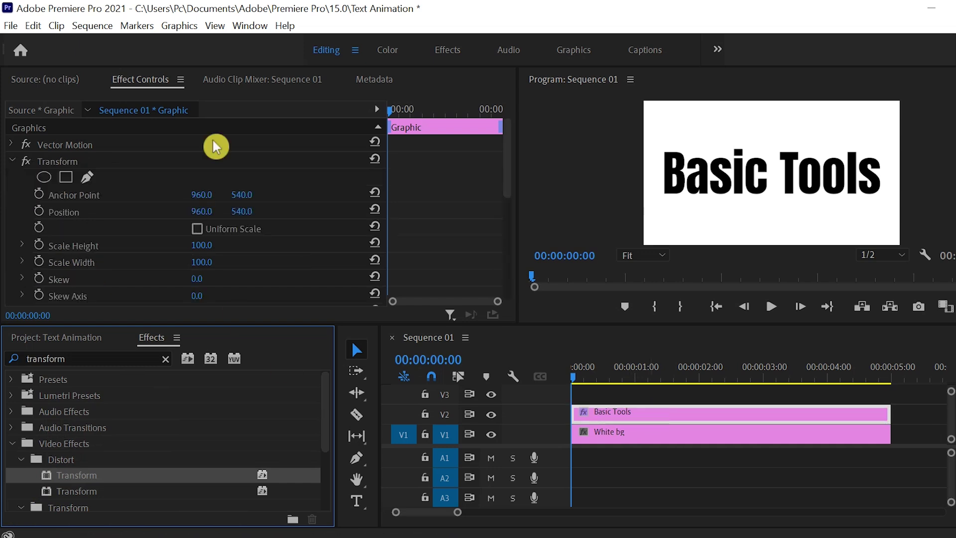
left_click(68, 155)
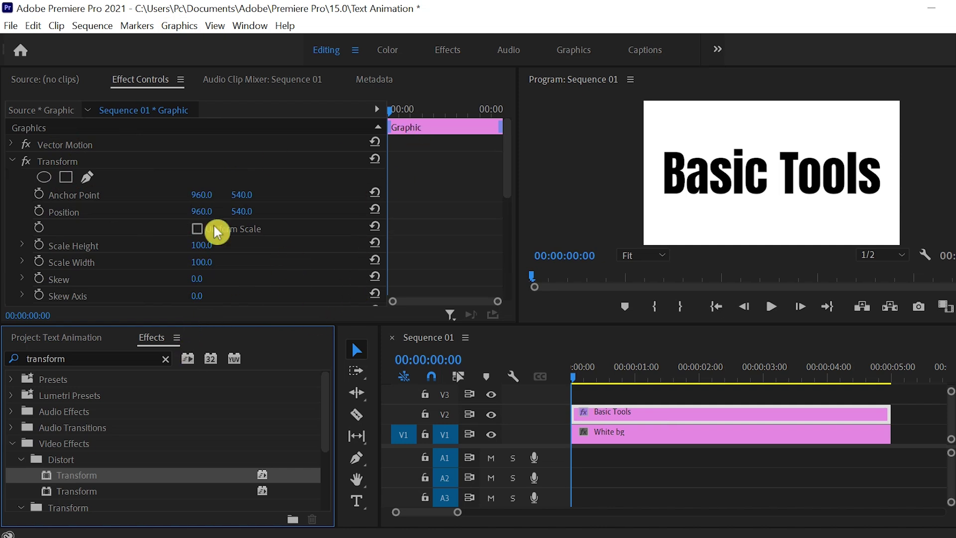
Step: Keyframe the Transform position from 960, 627 at the clip start to 960, 540 at 00:00:00:15
left_click(40, 212)
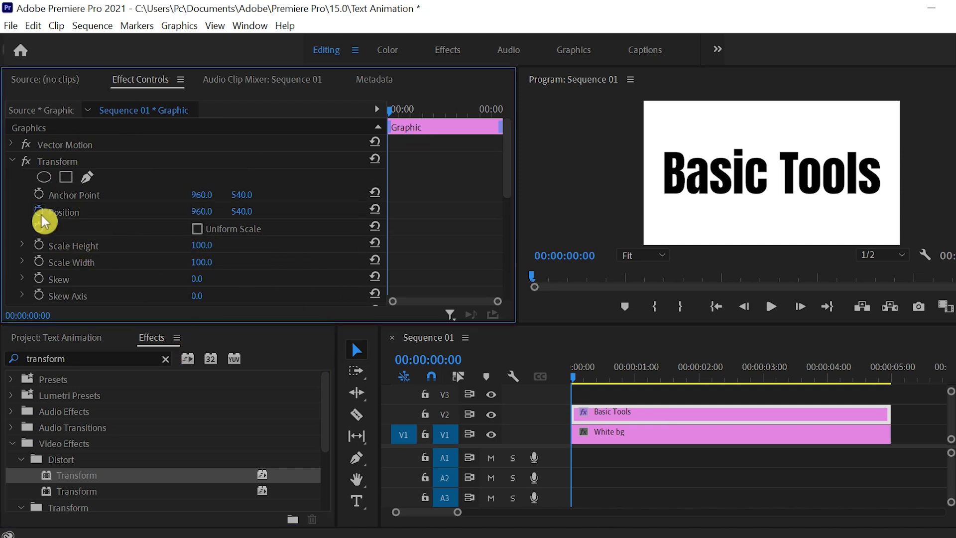
key("shift+Right")
key("shift+Right")
key("shift+Right")
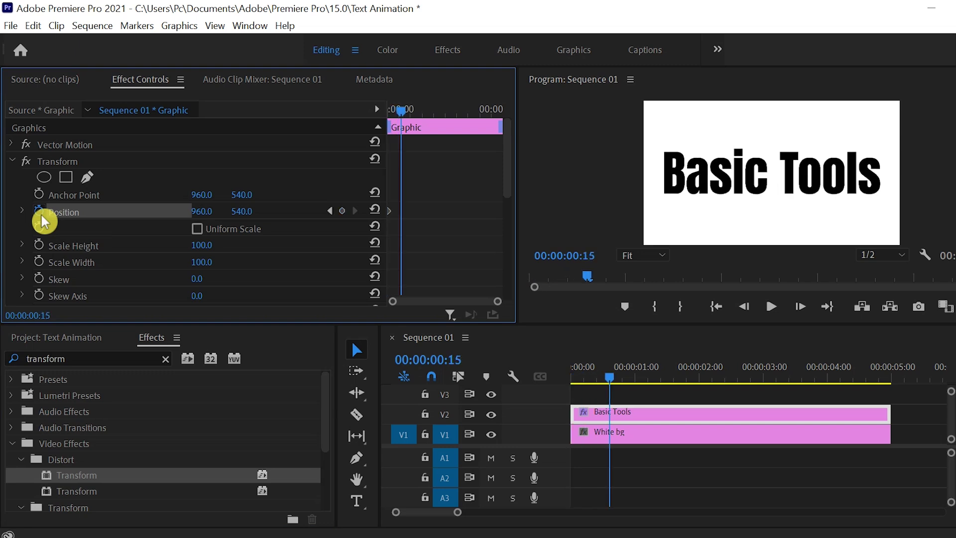
left_click(342, 209)
left_click_drag(498, 302, 449, 301)
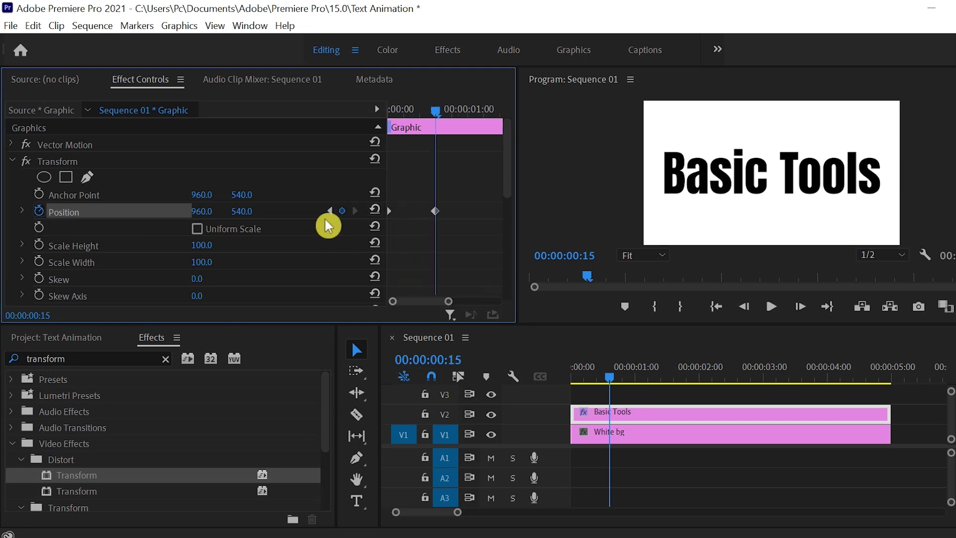
key("Home")
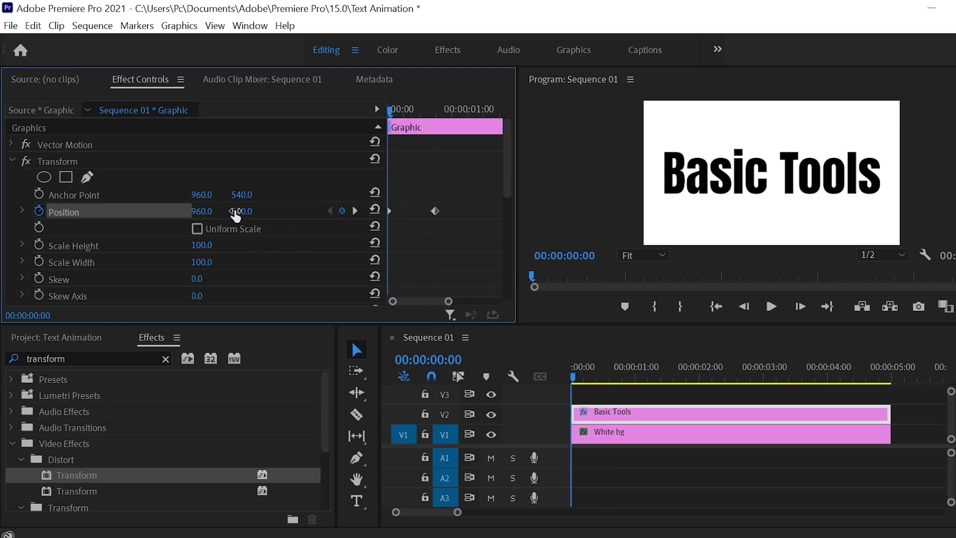
left_click_drag(236, 211, 280, 212)
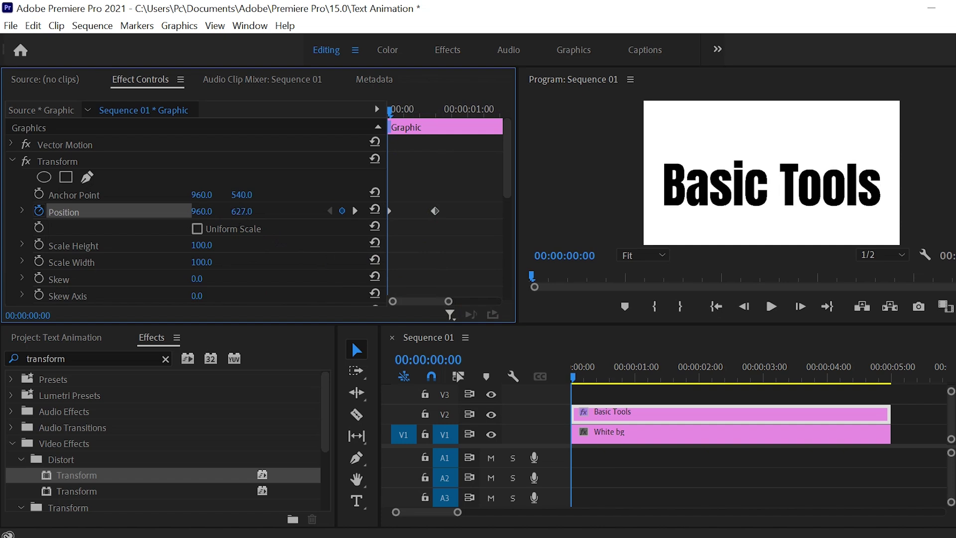
Step: Apply Ease In and Ease Out temporal interpolation to both Transform position keyframes
left_click(435, 211)
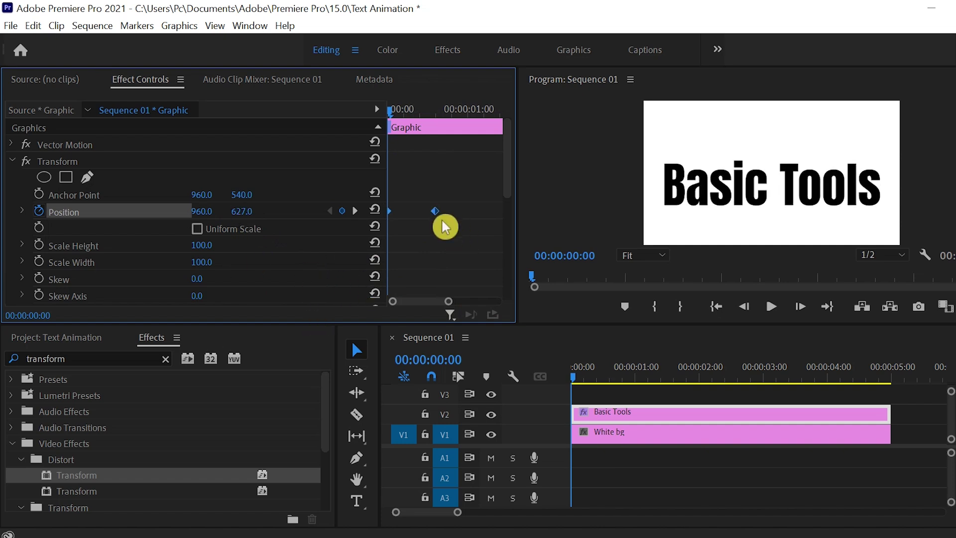
right_click(436, 213)
mouse_move(468, 334)
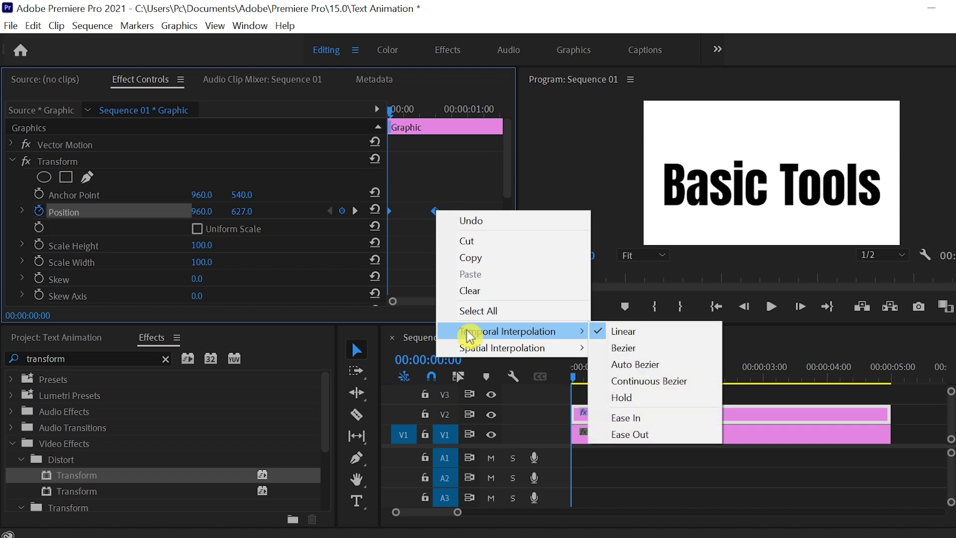
left_click(667, 419)
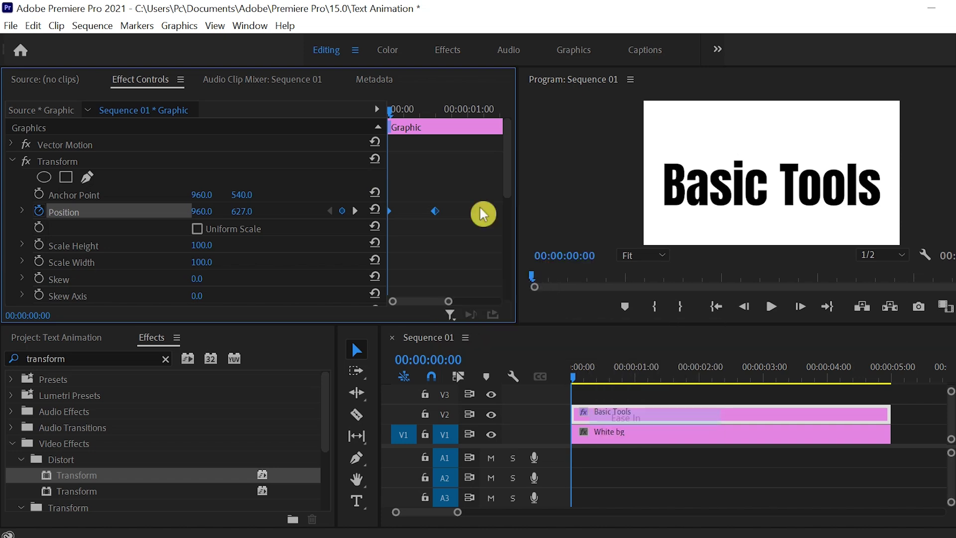
right_click(436, 210)
mouse_move(545, 334)
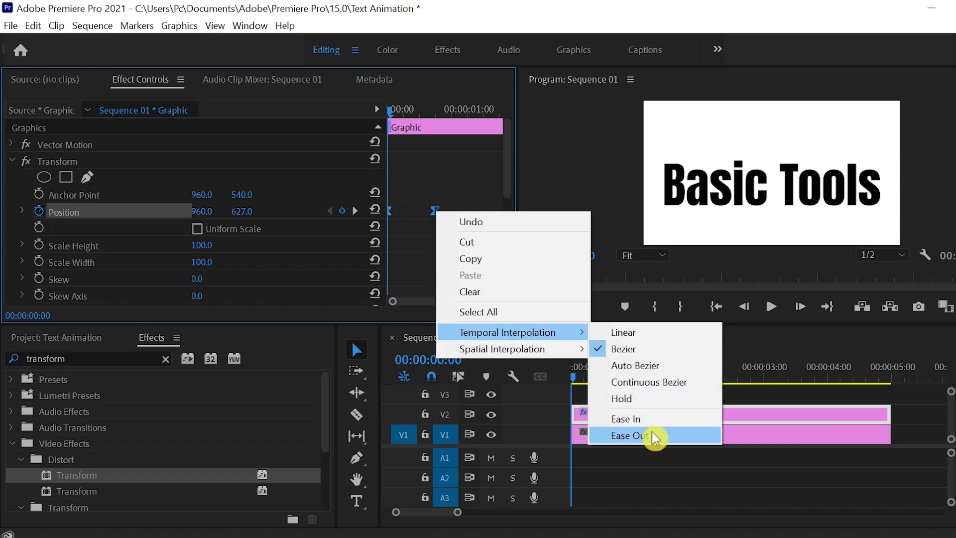
left_click(630, 436)
Step: Reshape the Transform position's velocity curve so the motion peaks early and slows gradually into the second keyframe
left_click(22, 211)
left_click_drag(424, 259, 412, 258)
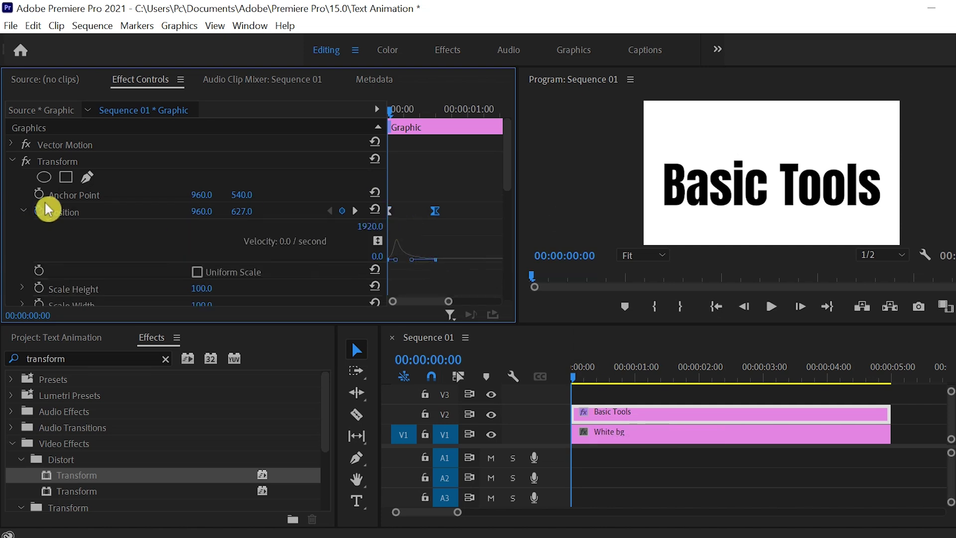
left_click(23, 212)
Step: Keyframe the Transform opacity from 0 at the clip start to 100 at 00:00:00:15, and play back the animation
scroll(383, 235, "down", 3)
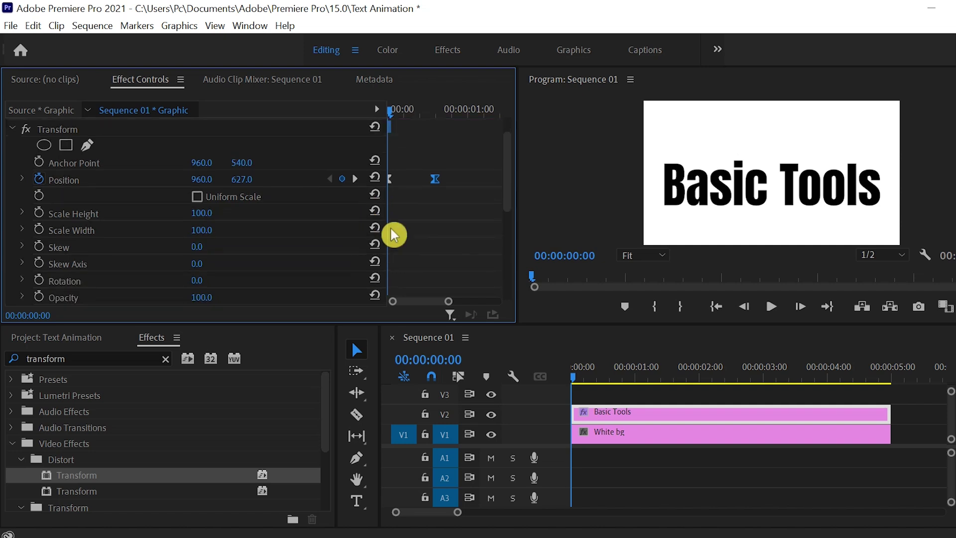
left_click(357, 163)
scroll(390, 192, "down", 1)
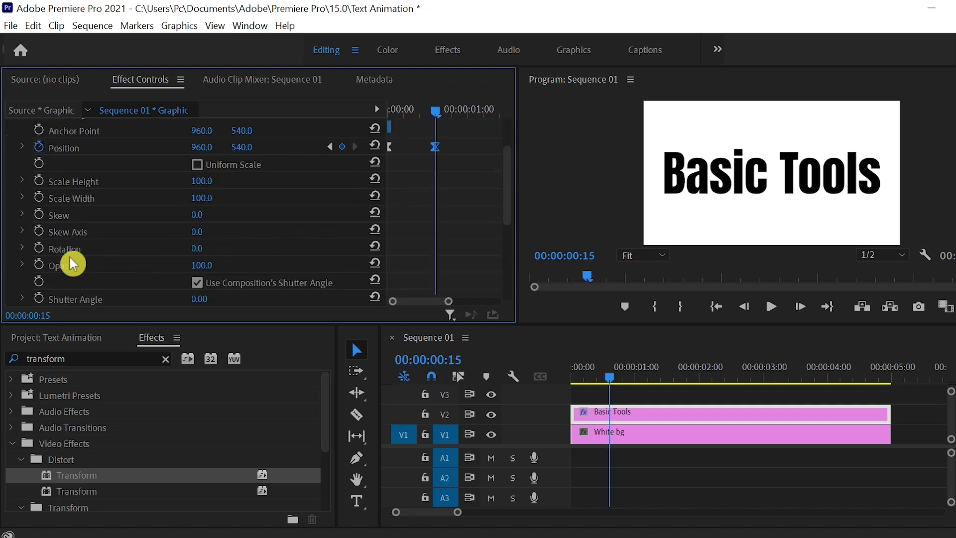
left_click(40, 269)
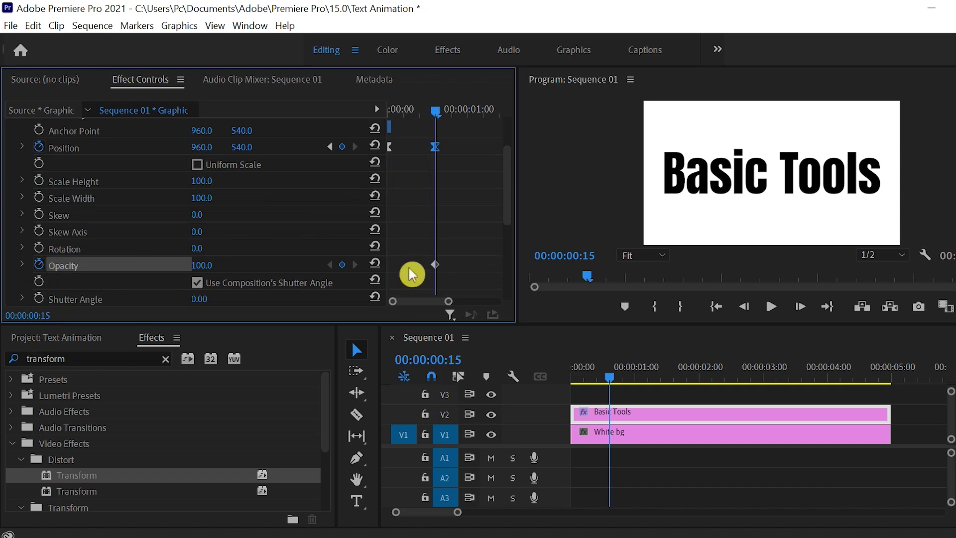
left_click(330, 147)
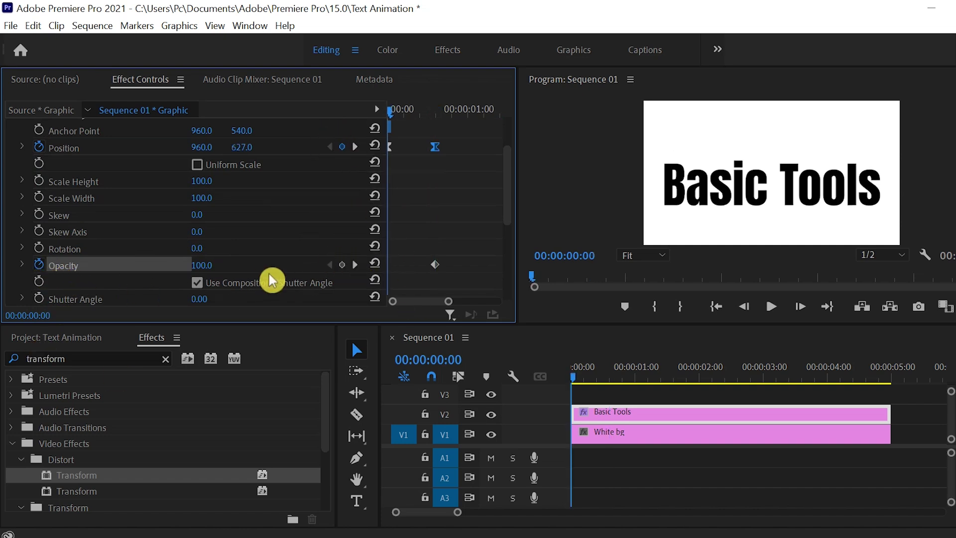
left_click(343, 266)
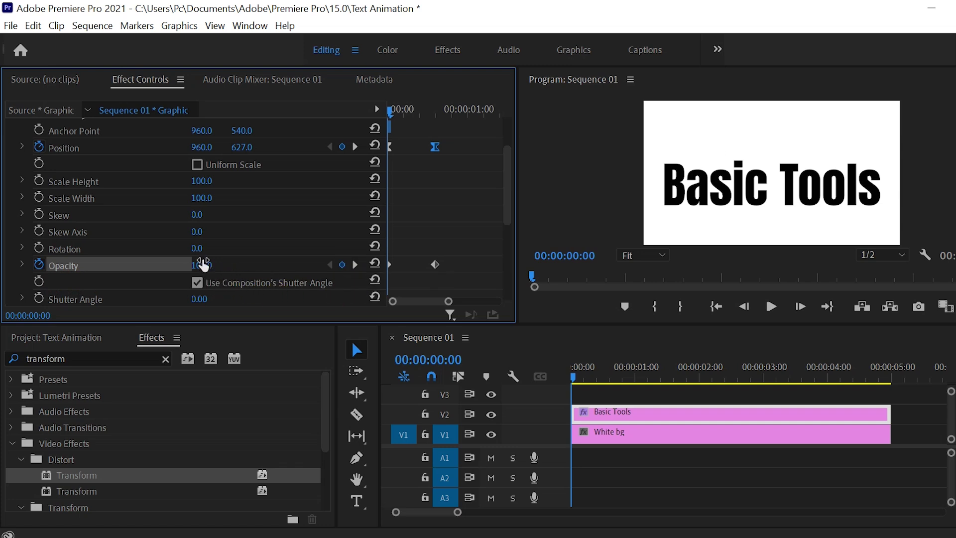
left_click_drag(202, 265, 169, 265)
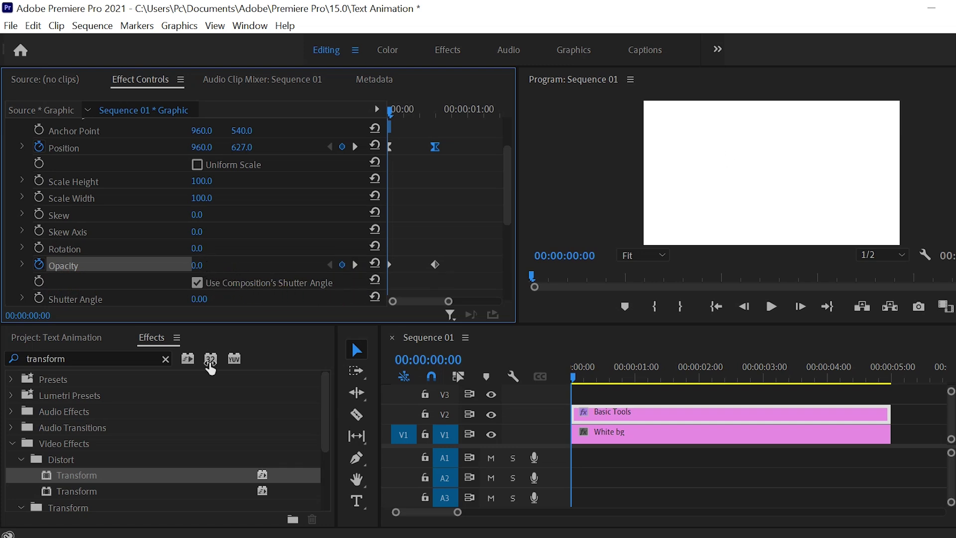
left_click(773, 310)
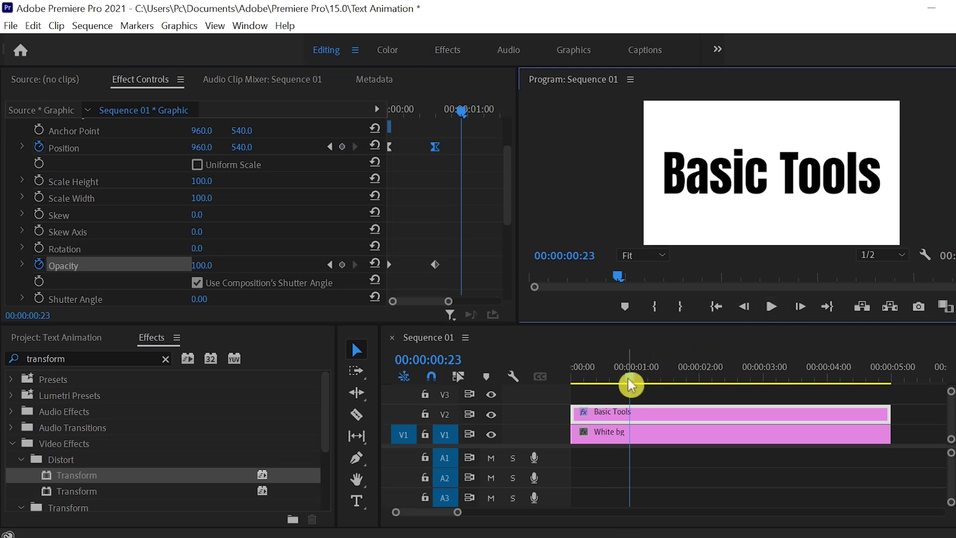
left_click_drag(628, 376, 573, 376)
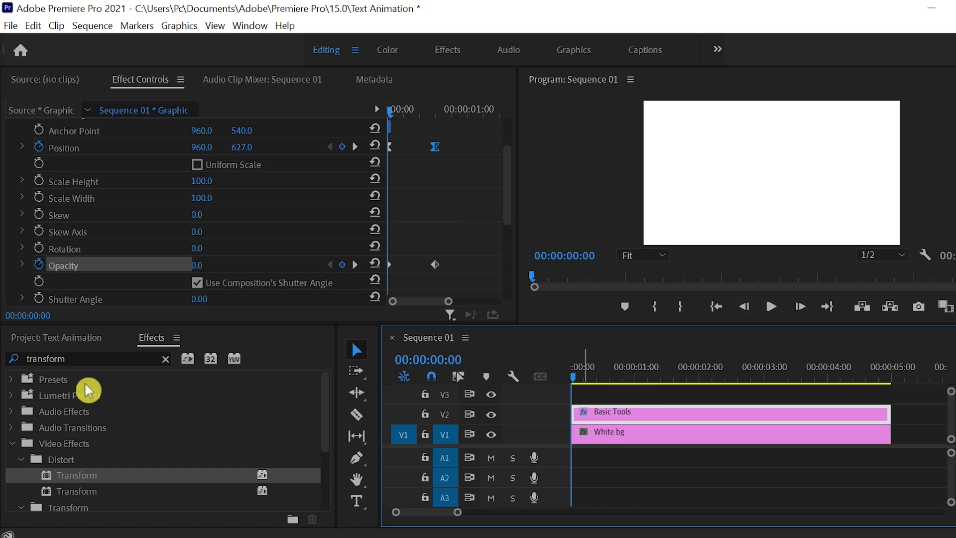
Step: Find the Crop video effect and apply it to the Basic Tools clip
left_click(166, 360)
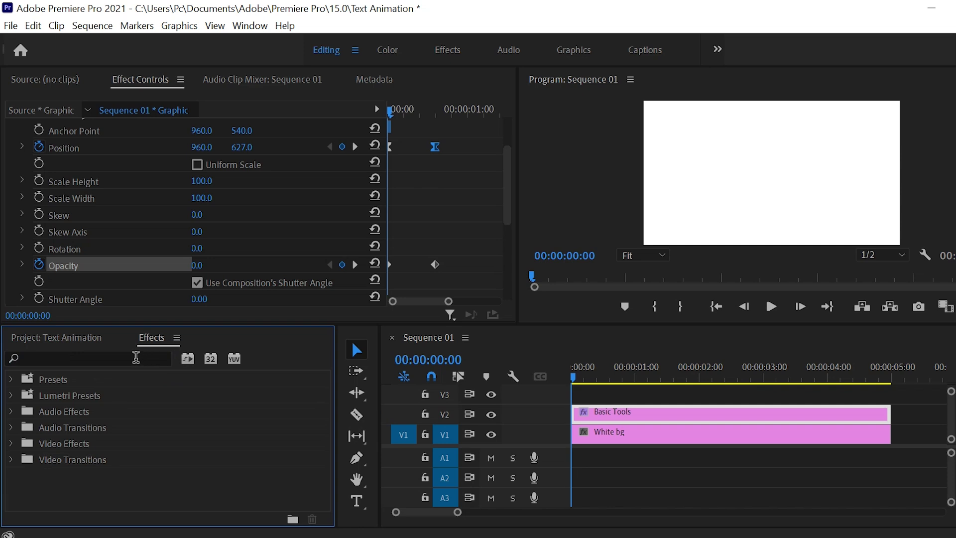
left_click(136, 357)
type("crop")
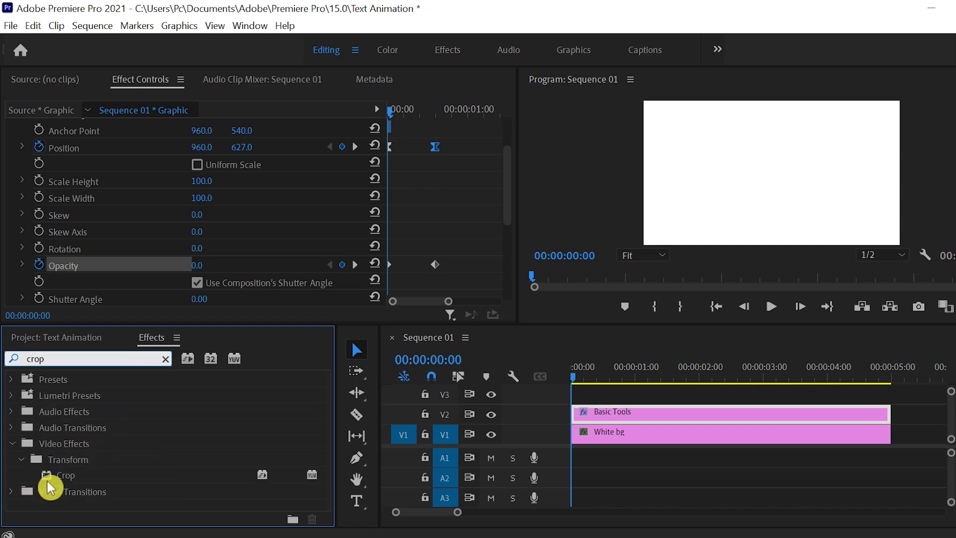
left_click_drag(62, 478, 622, 421)
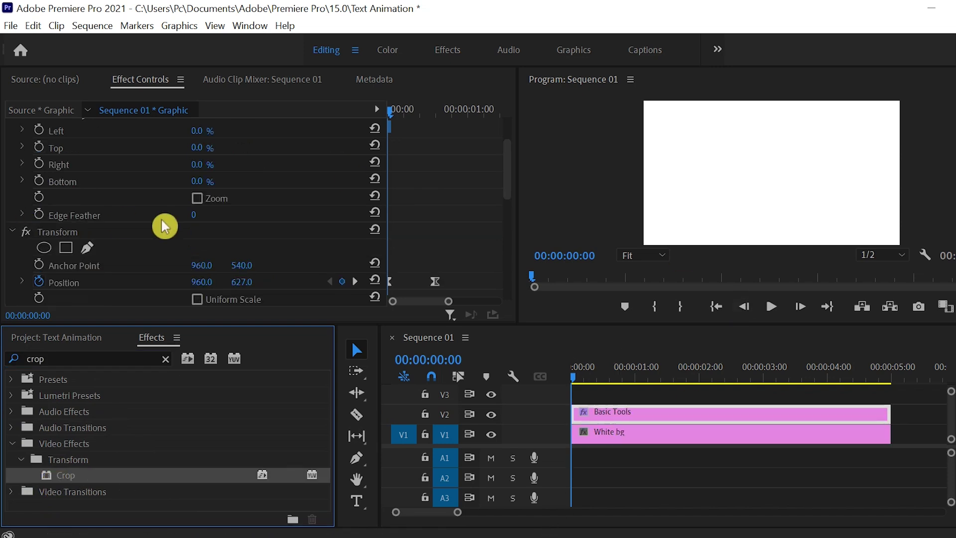
Step: Duplicate the Basic Tools clip onto track V3 and shift the copy five frames later
scroll(95, 230, "up", 2)
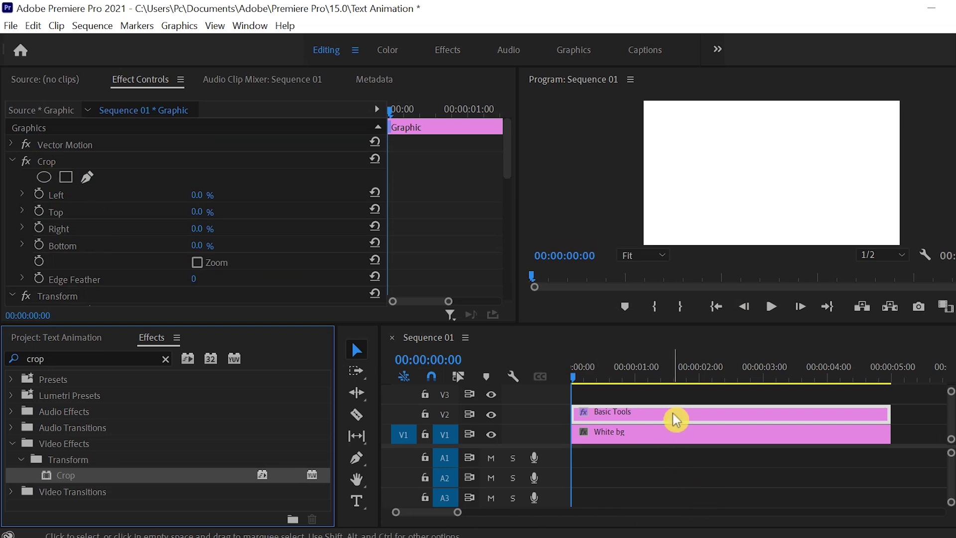
mouse_move(674, 420)
left_mouse_down()
mouse_move(671, 402)
mouse_move(668, 414)
left_mouse_up()
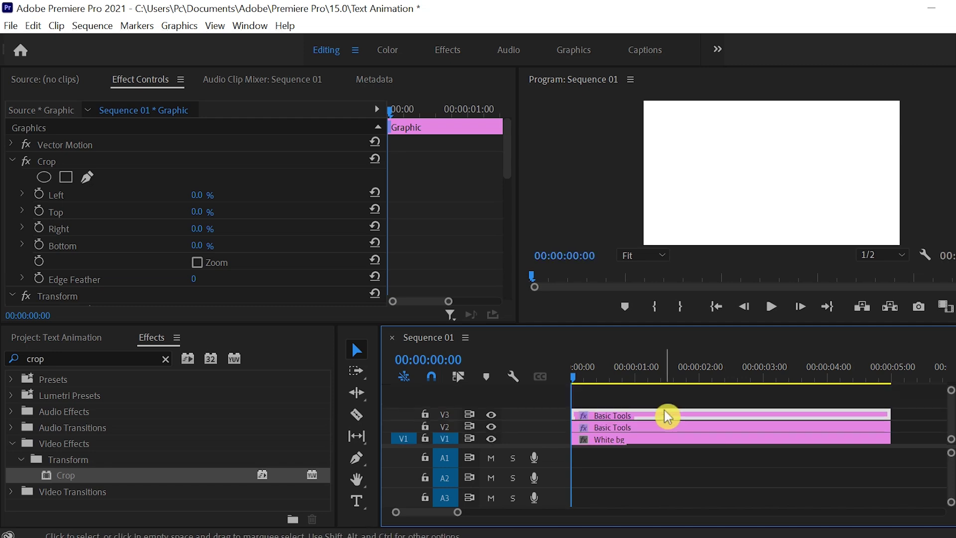
key("shift")
key("shift+alt+Right")
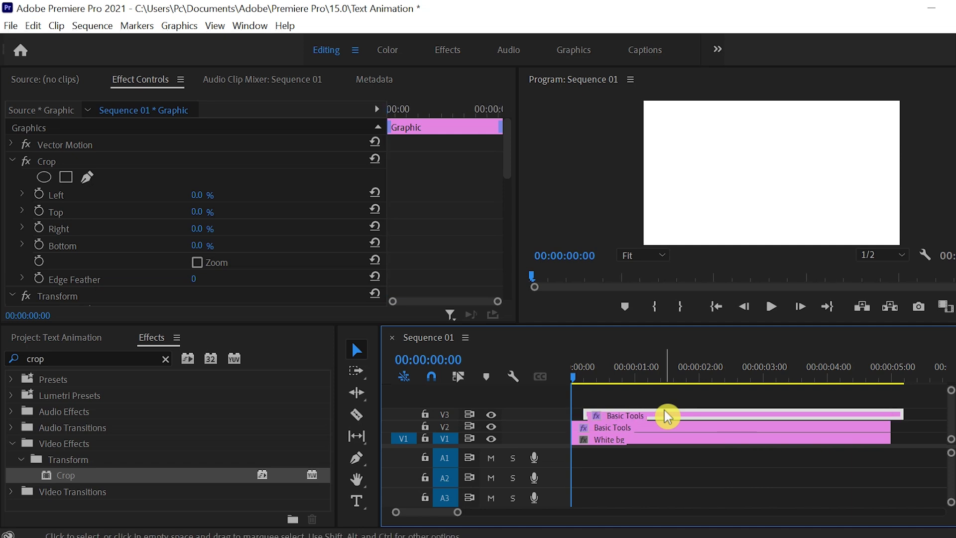
Step: Shift both Basic Tools clips on V2 and V3 together five frames later
left_click(886, 401)
left_click_drag(887, 401, 869, 437)
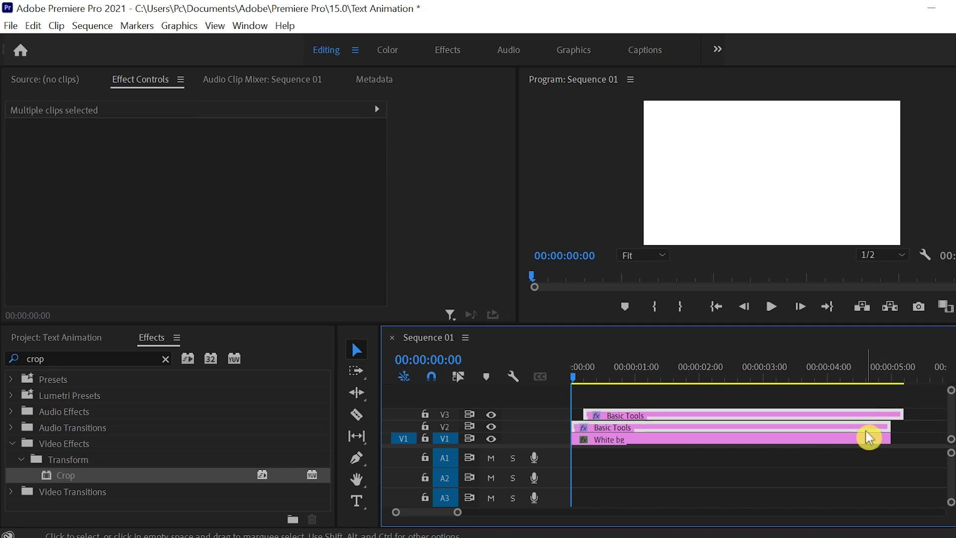
key("alt+shift+Right")
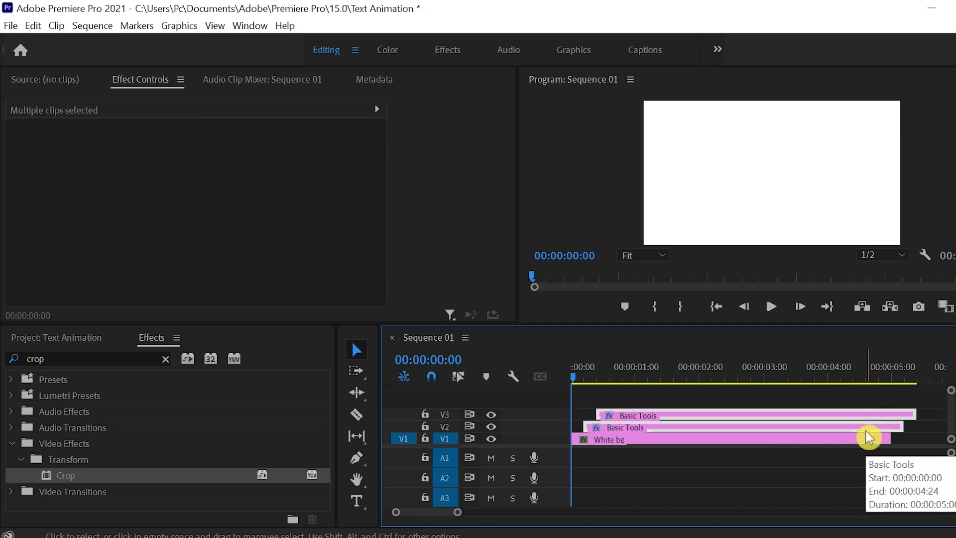
left_click(924, 443)
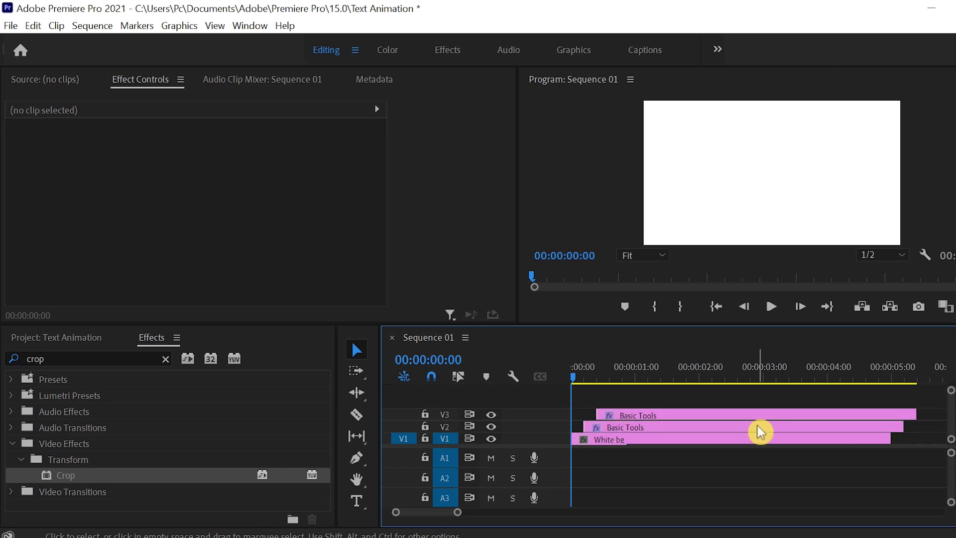
Step: Cut all three clips at 00:00:03:00 and delete the parts after the cut
left_click_drag(772, 391, 750, 504)
left_click_drag(573, 380, 767, 387)
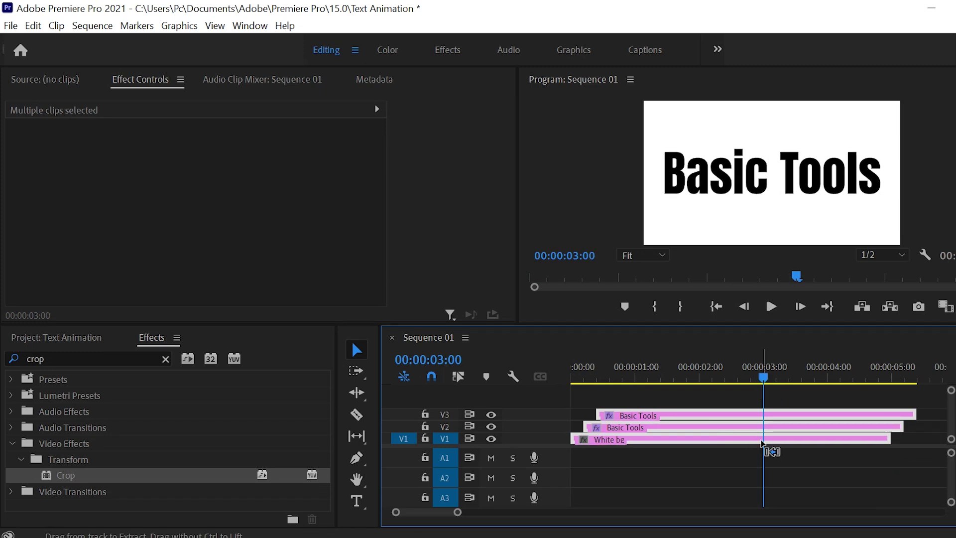
key("ctrl+k")
left_click_drag(789, 399, 783, 468)
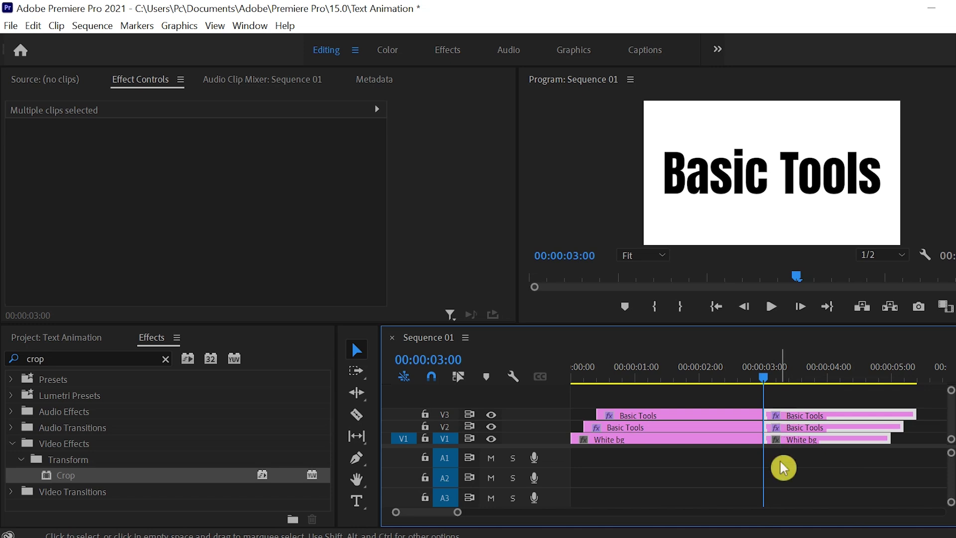
key("Delete")
Step: Crop the V2 Basic Tools clip from the right by about 48.1% so only the word Basic remains
left_click(662, 429)
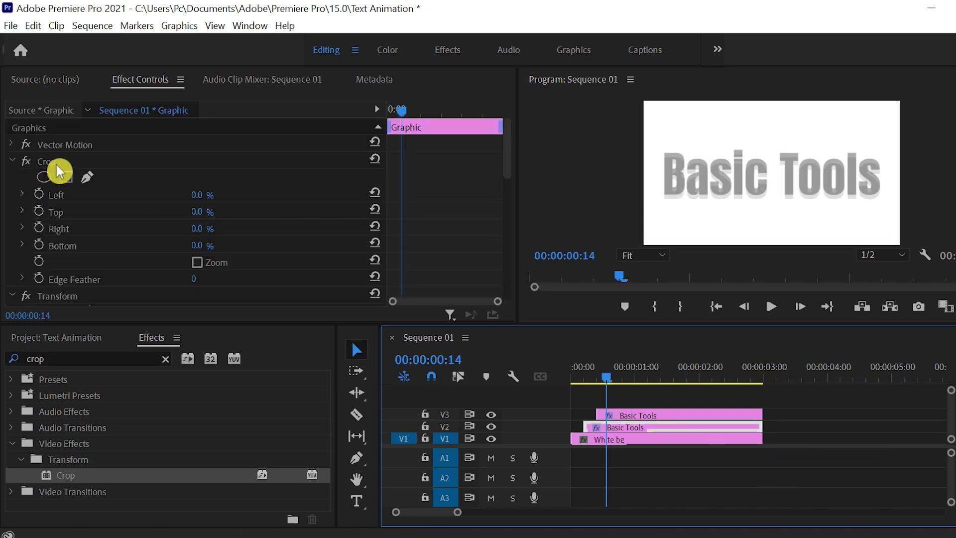
left_click(59, 161)
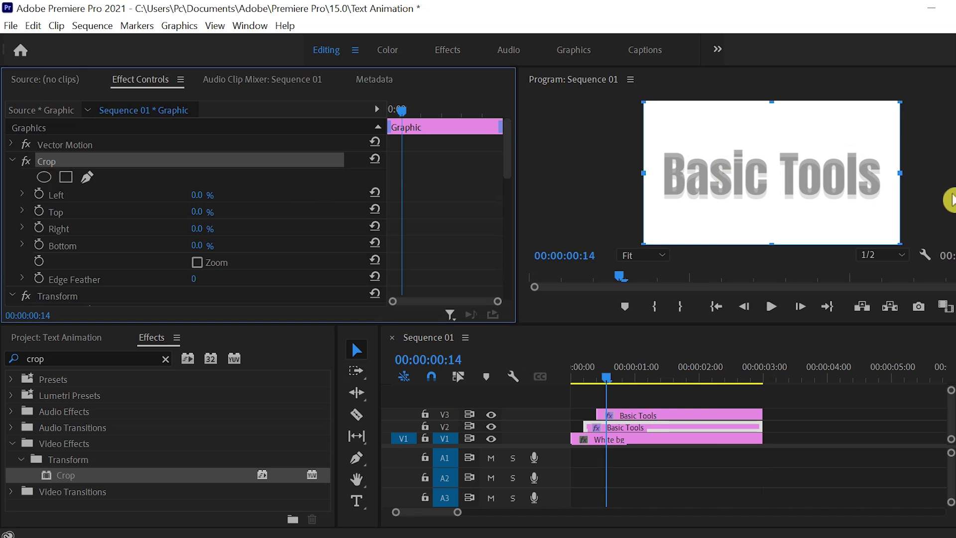
left_click_drag(900, 173, 770, 189)
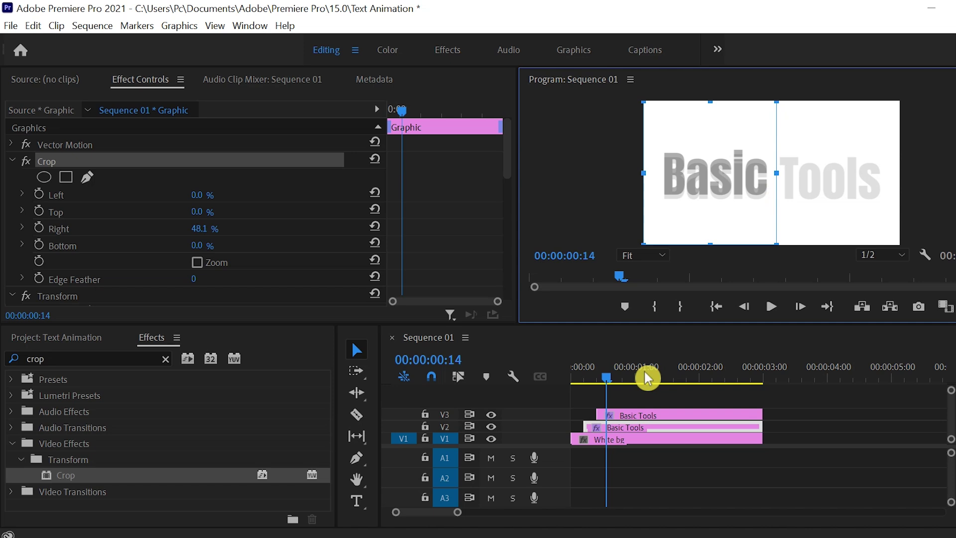
Step: Crop the V3 Basic Tools clip from the left by about 52.2% so only the word Tools remains
left_click(665, 415)
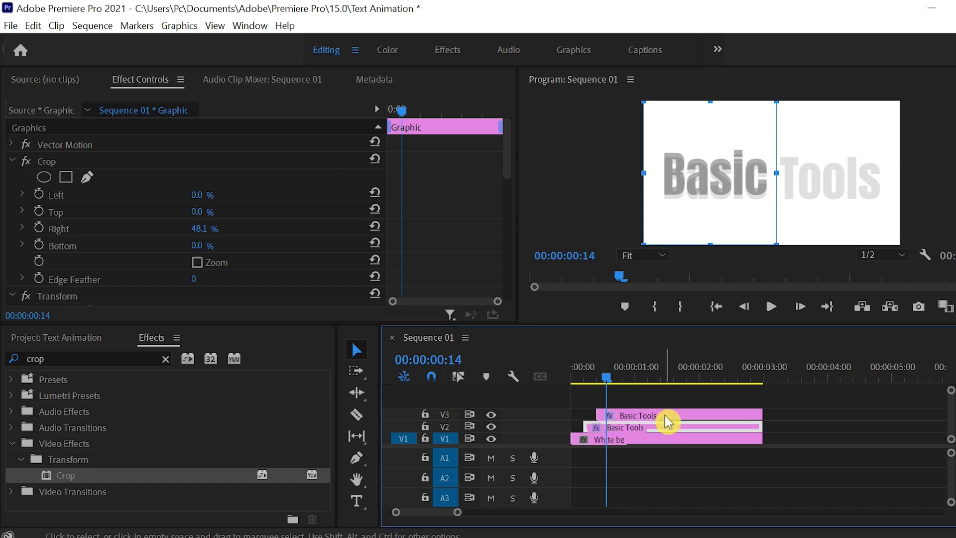
left_click(64, 162)
left_click_drag(642, 174, 777, 173)
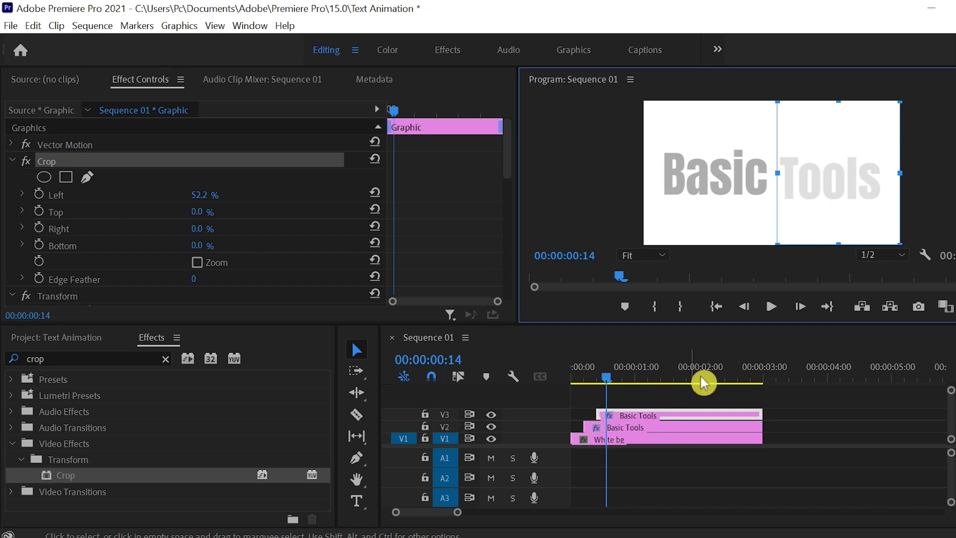
Step: Disable Use Composition's Shutter Angle in the V2 clip's Transform effect and set its Shutter Angle to 360
left_click(654, 424)
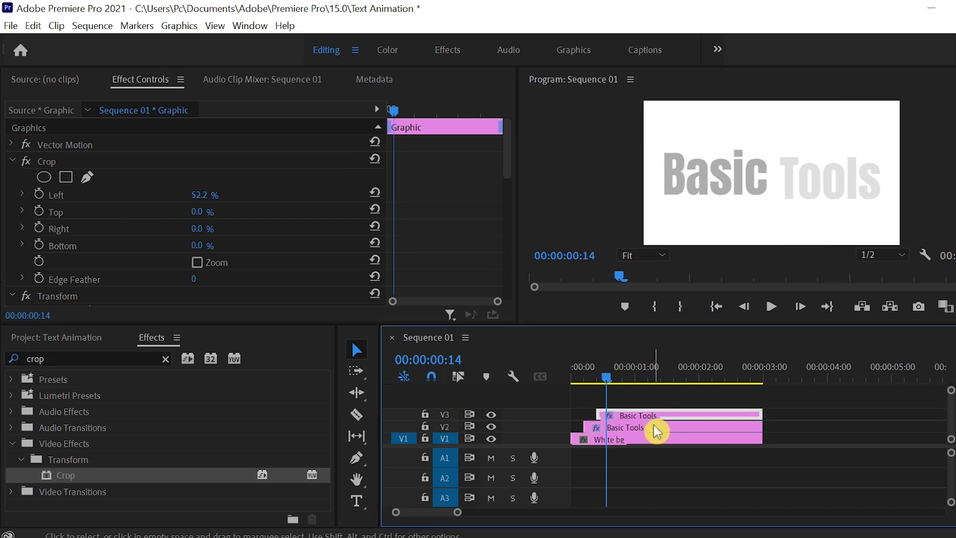
scroll(258, 220, "down", 8)
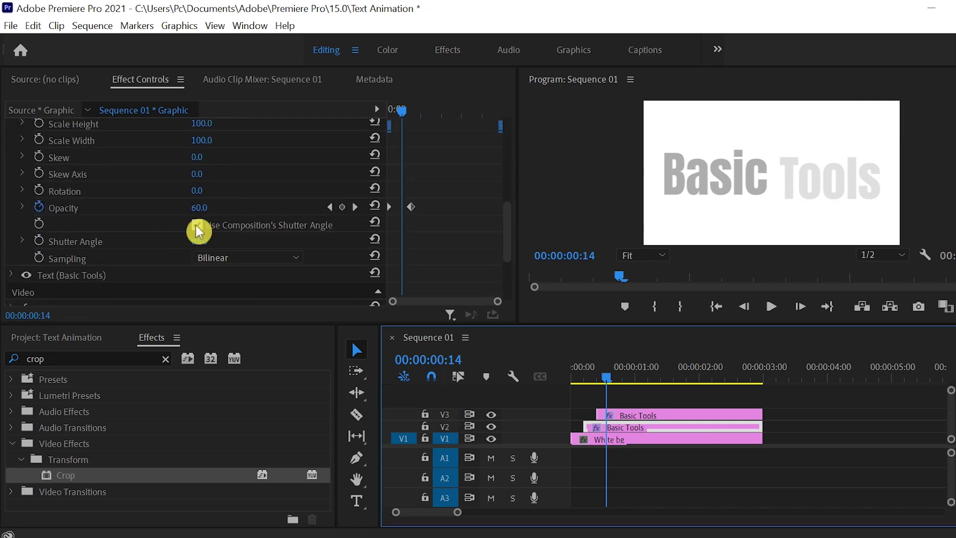
left_click(196, 225)
left_click_drag(199, 242, 379, 242)
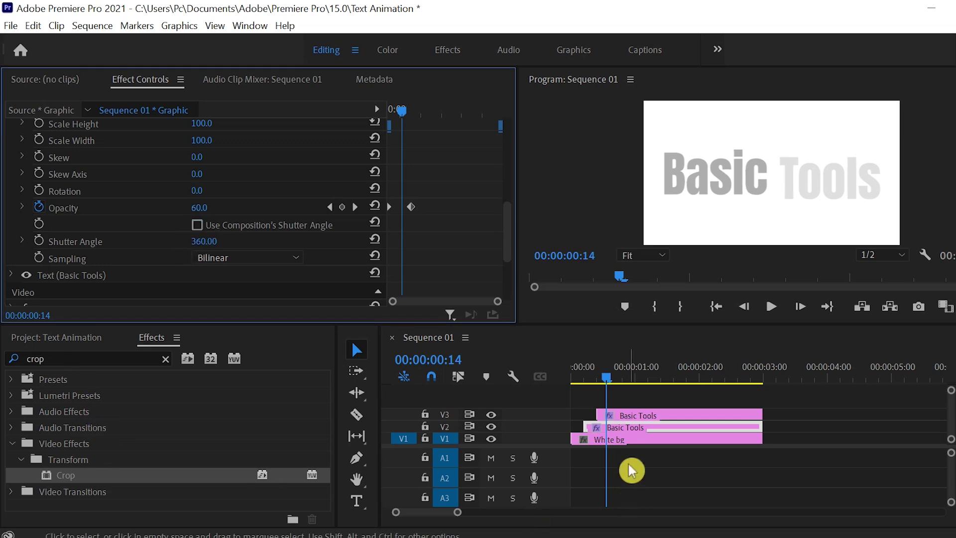
Step: Disable Use Composition's Shutter Angle in the V3 clip's Transform effect and set its Shutter Angle to 360
left_click(666, 414)
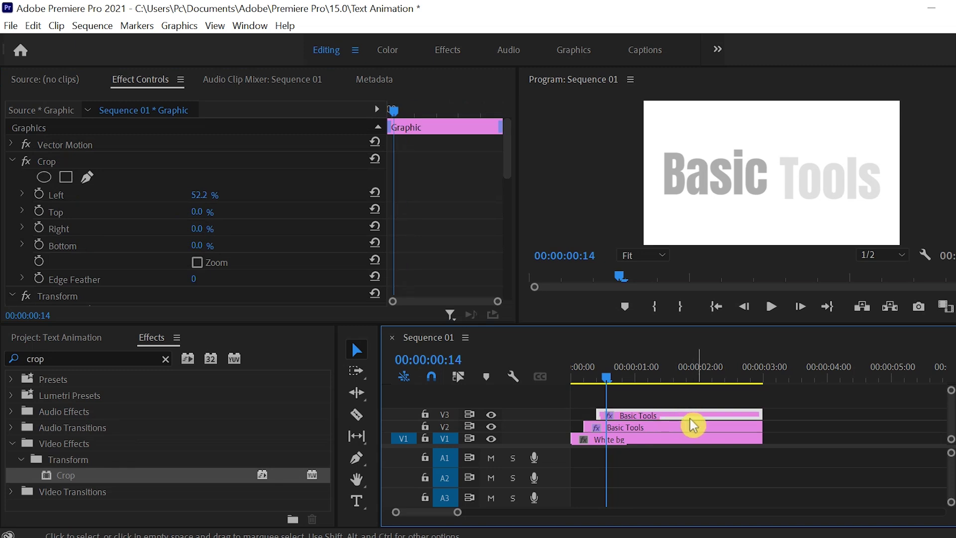
scroll(203, 211, "down", 5)
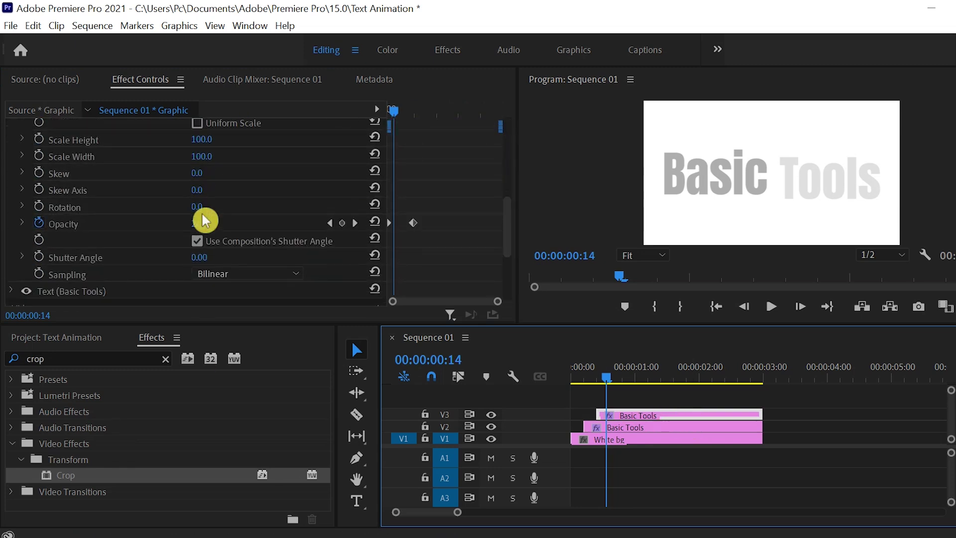
left_click(197, 239)
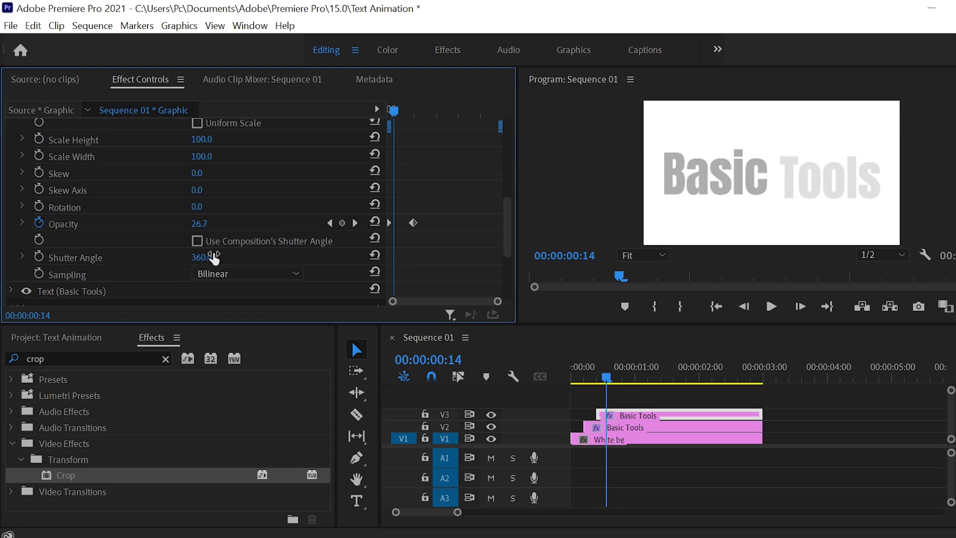
Step: Play back the text animation from the sequence start and save the project
left_click(617, 404)
left_click(612, 388)
left_click_drag(607, 381, 543, 379)
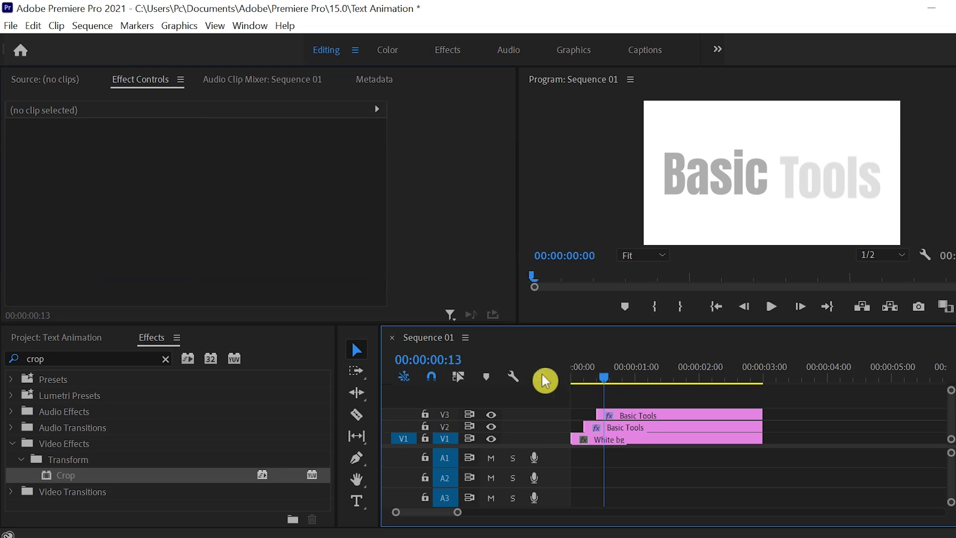
key("space")
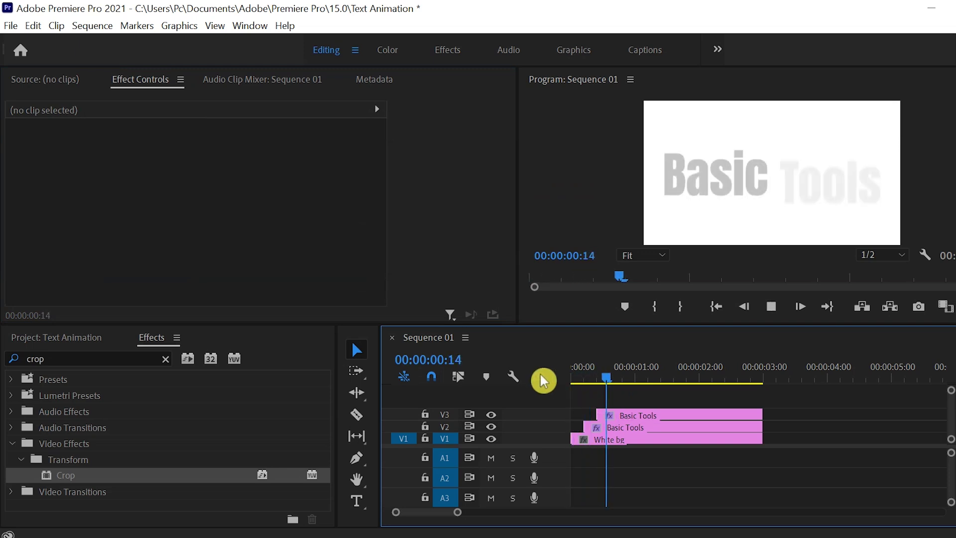
key("space")
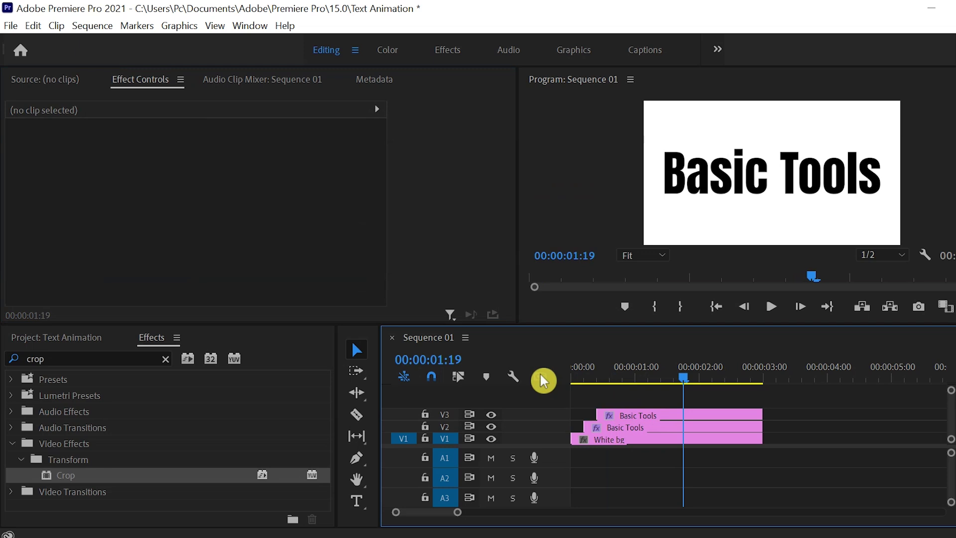
key("space")
key("space")
key("ctrl+s")
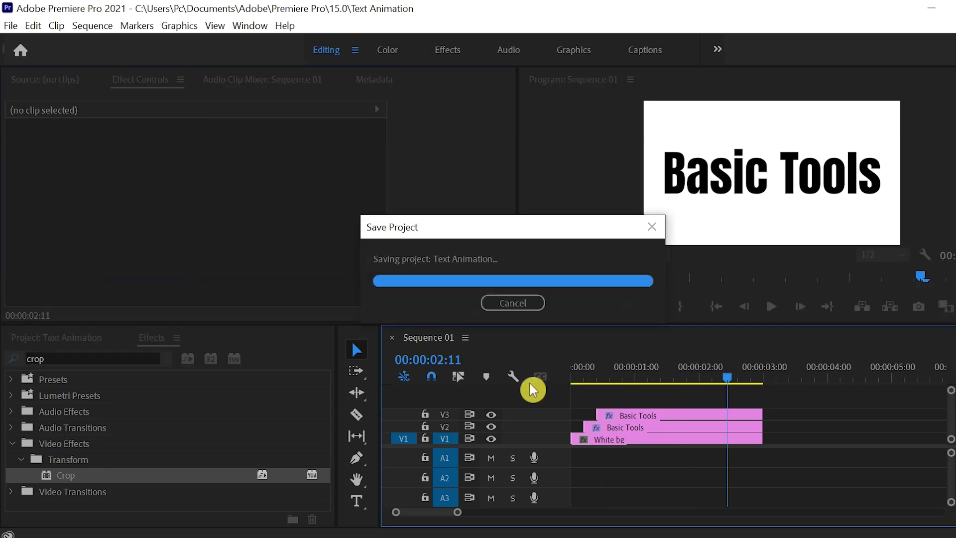